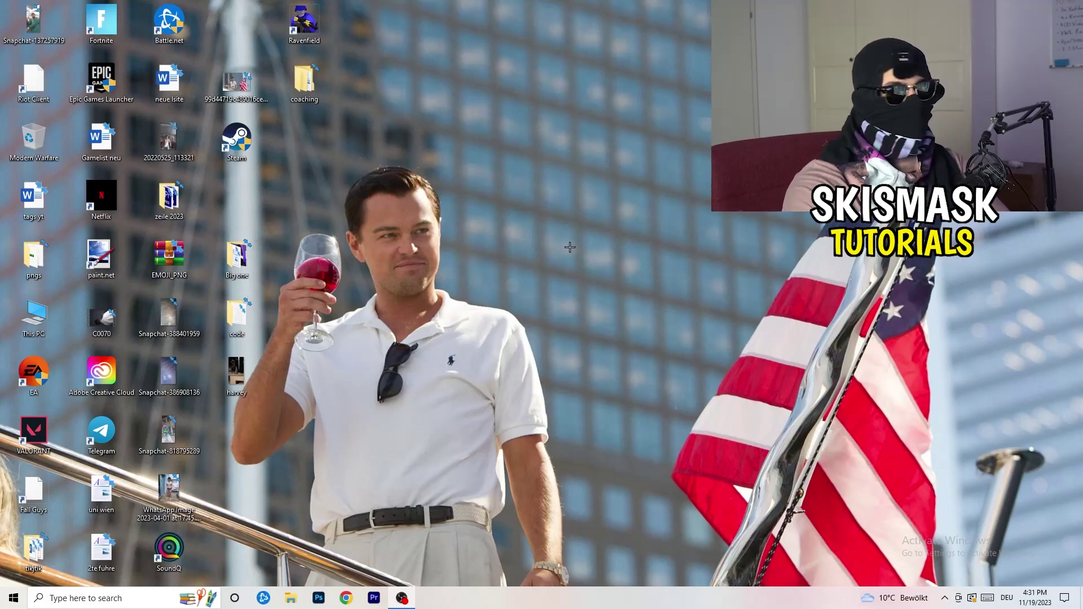
# Open the NVIDIA Control Panel from the desktop and start creating a custom resolution for the HP OMEN display.
pyautogui.rightClick(582, 201)
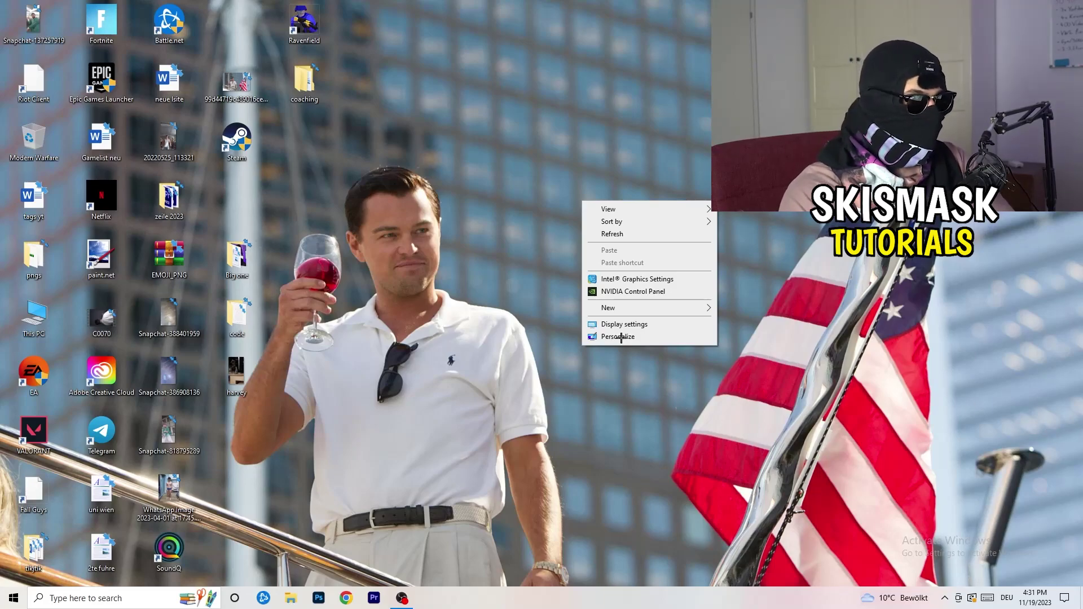
pyautogui.click(616, 291)
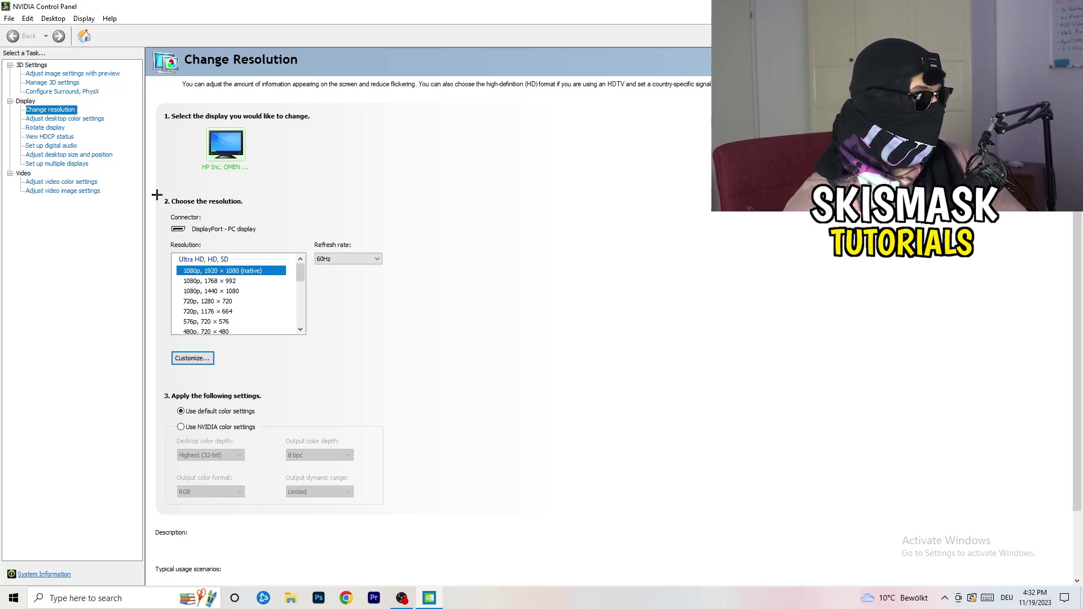
pyautogui.click(195, 358)
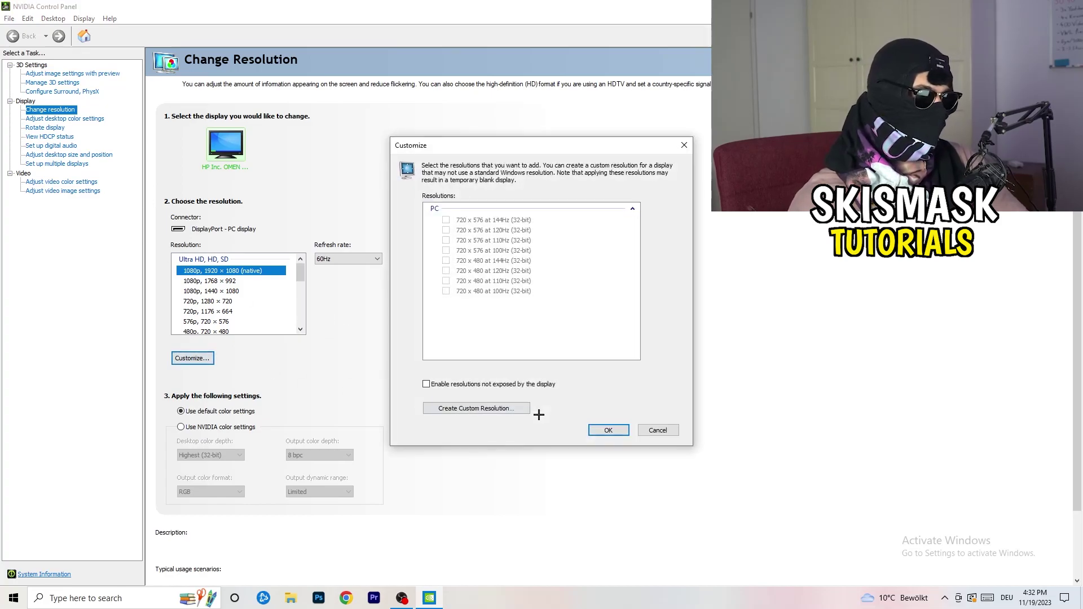
pyautogui.click(496, 407)
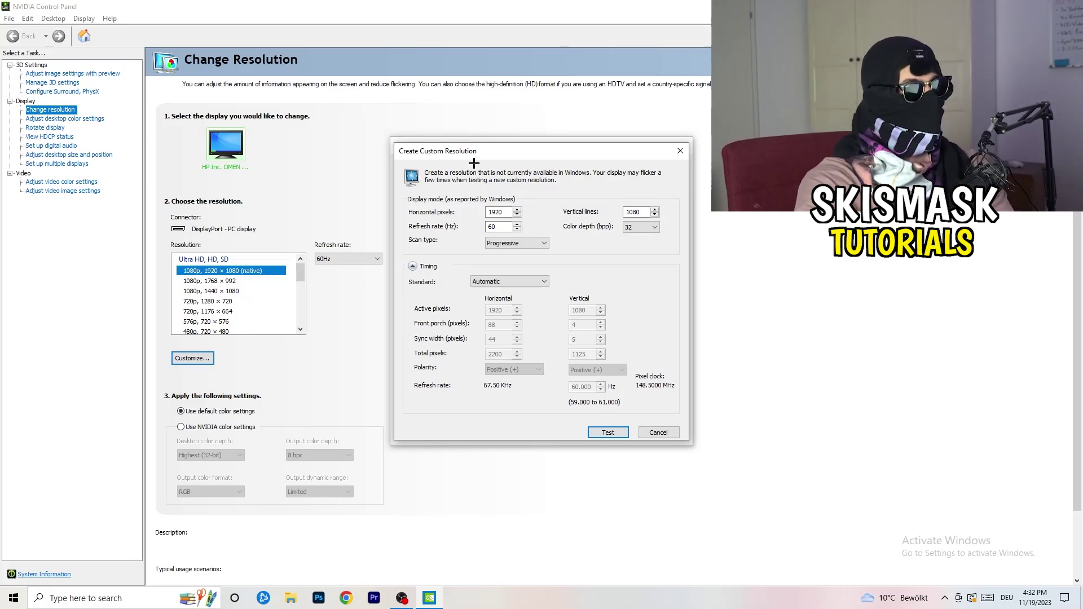
# Set the custom resolution to 1440 horizontal pixels and 1040 vertical lines.
pyautogui.moveTo(507, 214); pyautogui.dragTo(473, 210)
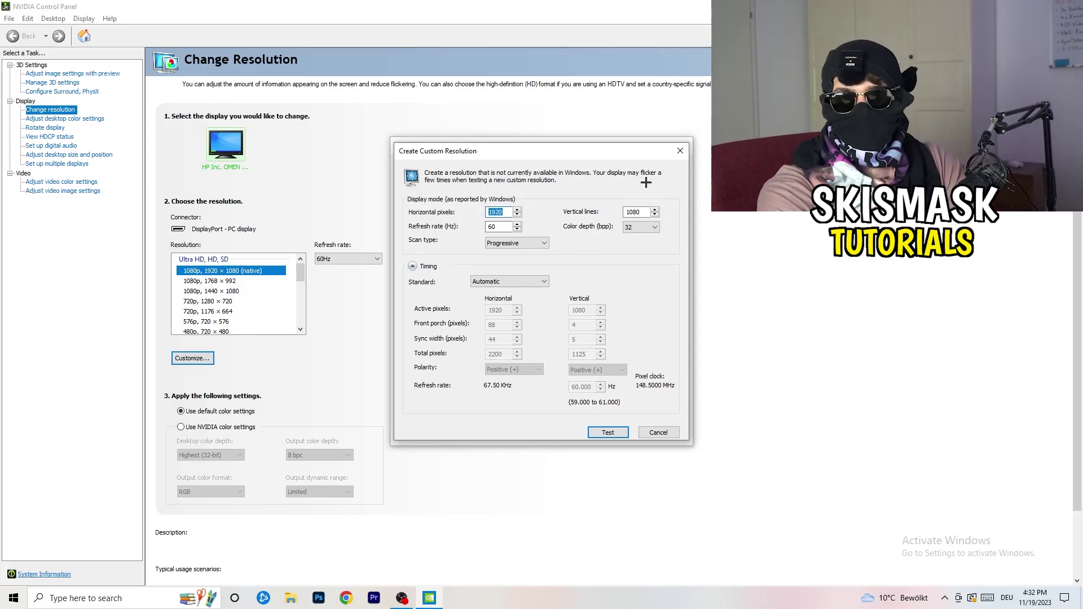
pyautogui.write('1')
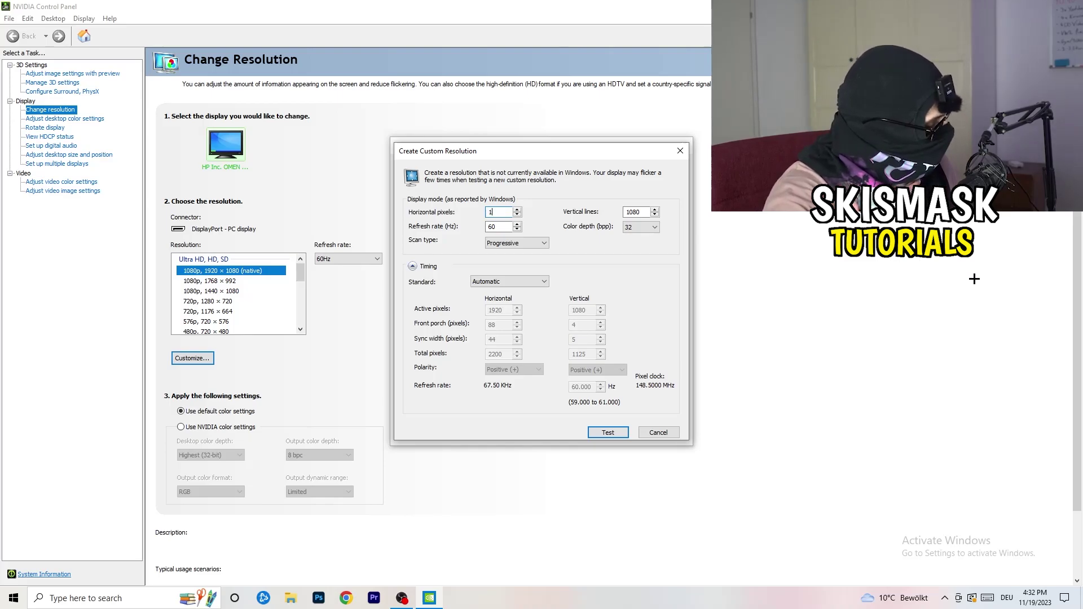
pyautogui.write('140')
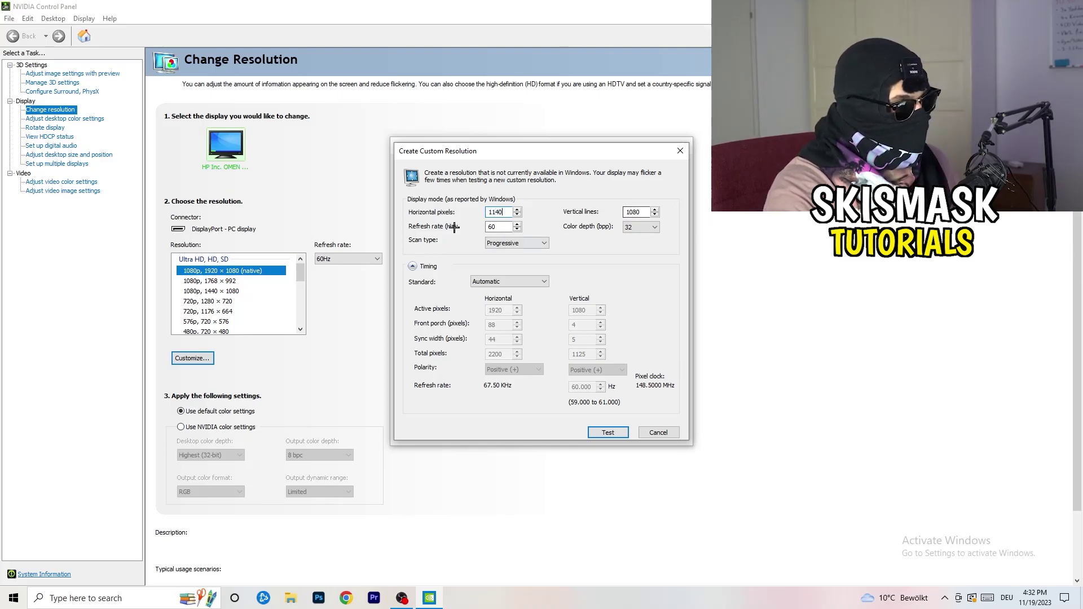
pyautogui.press('BackSpace')
pyautogui.press('BackSpace')
pyautogui.press('BackSpace')
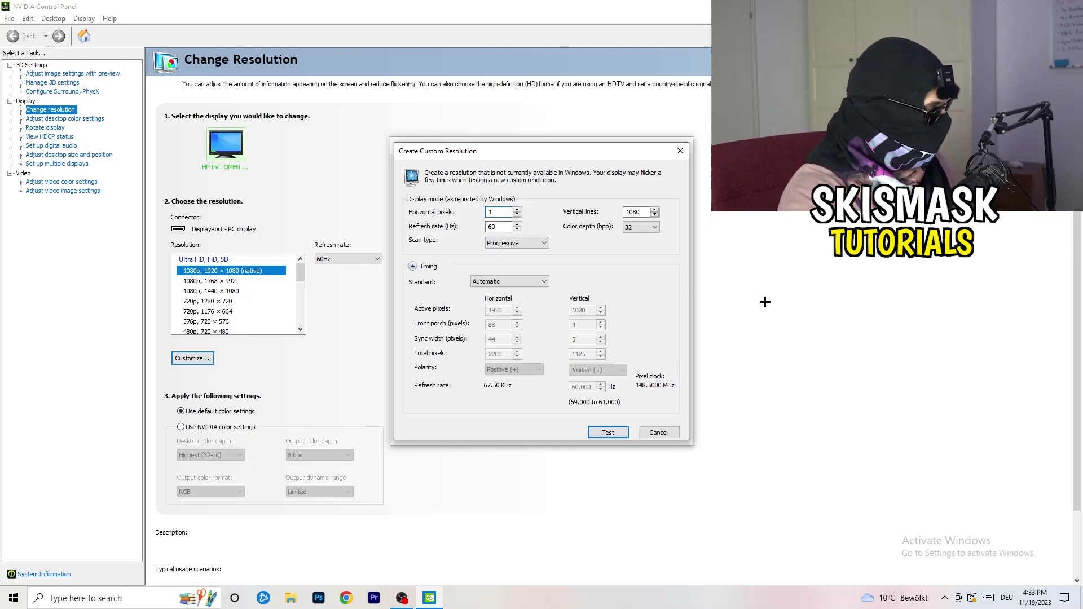
pyautogui.write('440')
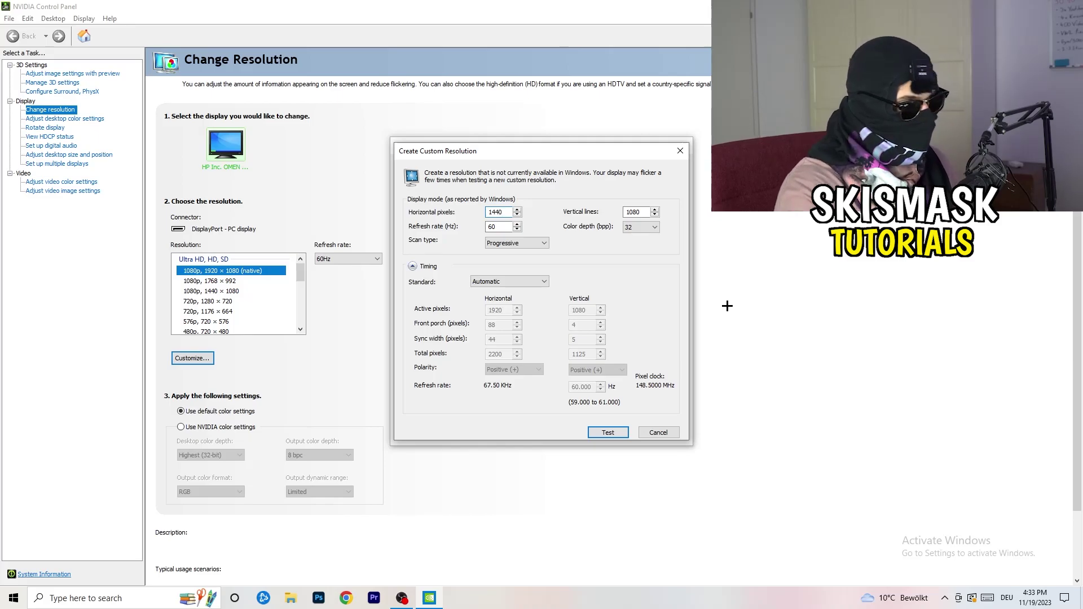
pyautogui.doubleClick(632, 214)
pyautogui.write('10')
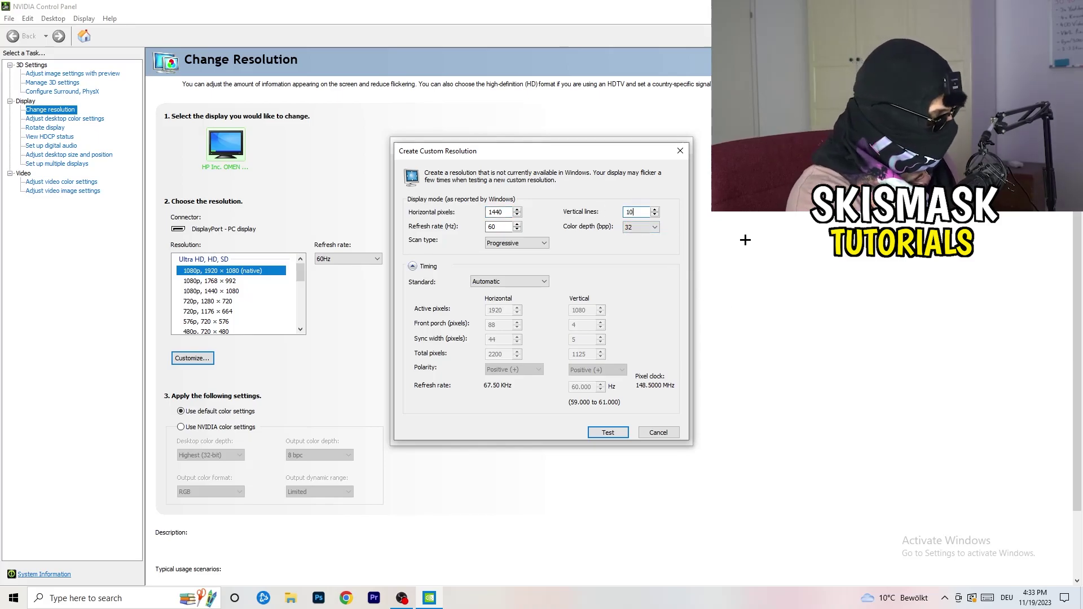
pyautogui.write('40')
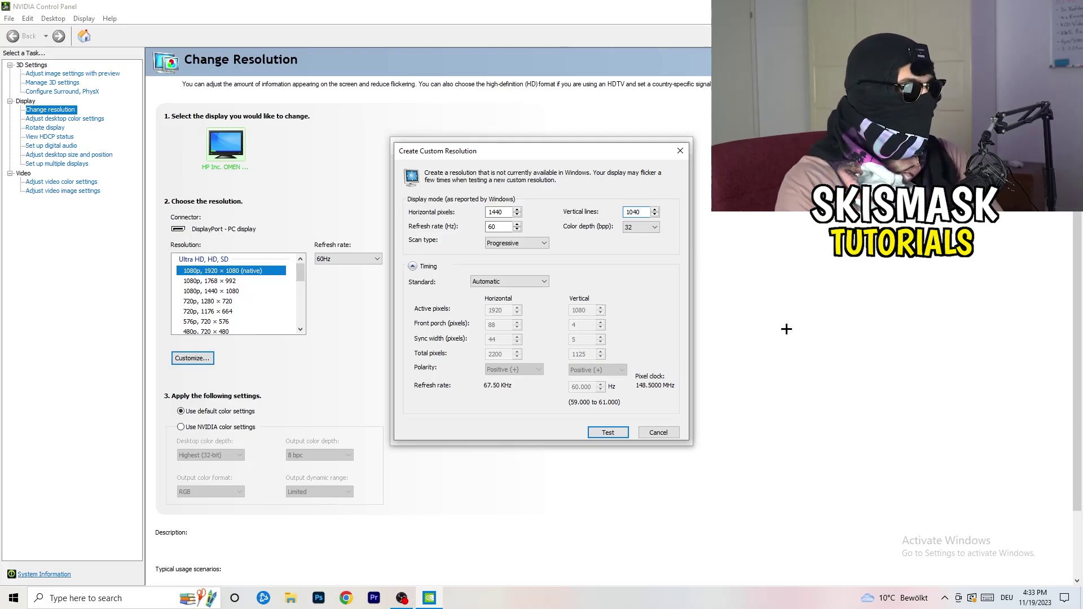
# Keep the Progressive scan type and set the custom resolution's timing standard to CVT reduced blank.
pyautogui.click(517, 243)
pyautogui.click(588, 243)
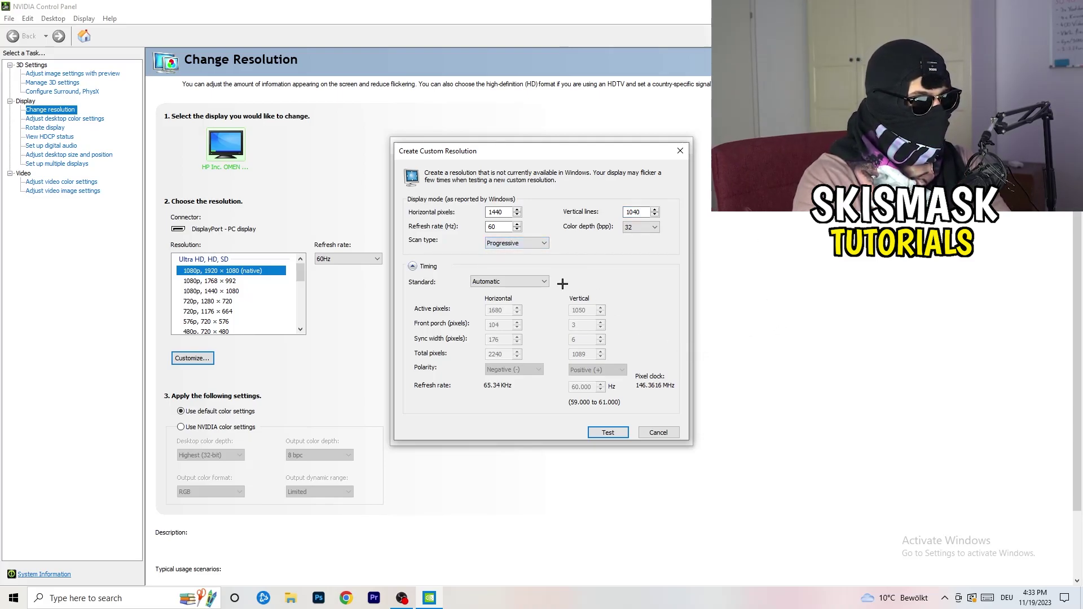
pyautogui.click(523, 281)
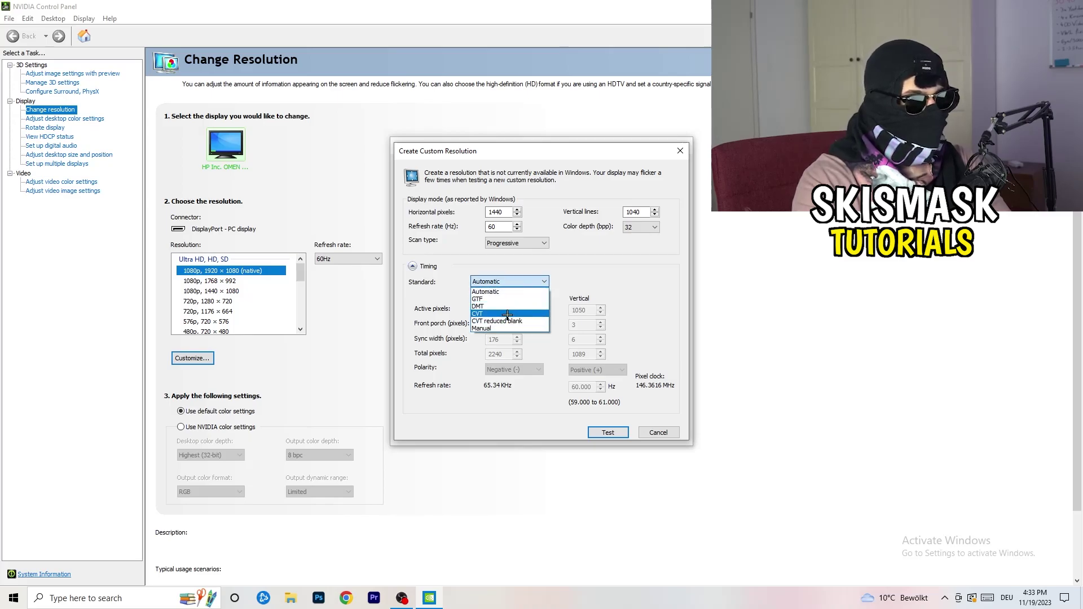
pyautogui.click(597, 289)
pyautogui.click(506, 282)
pyautogui.click(637, 287)
pyautogui.click(506, 283)
pyautogui.click(510, 327)
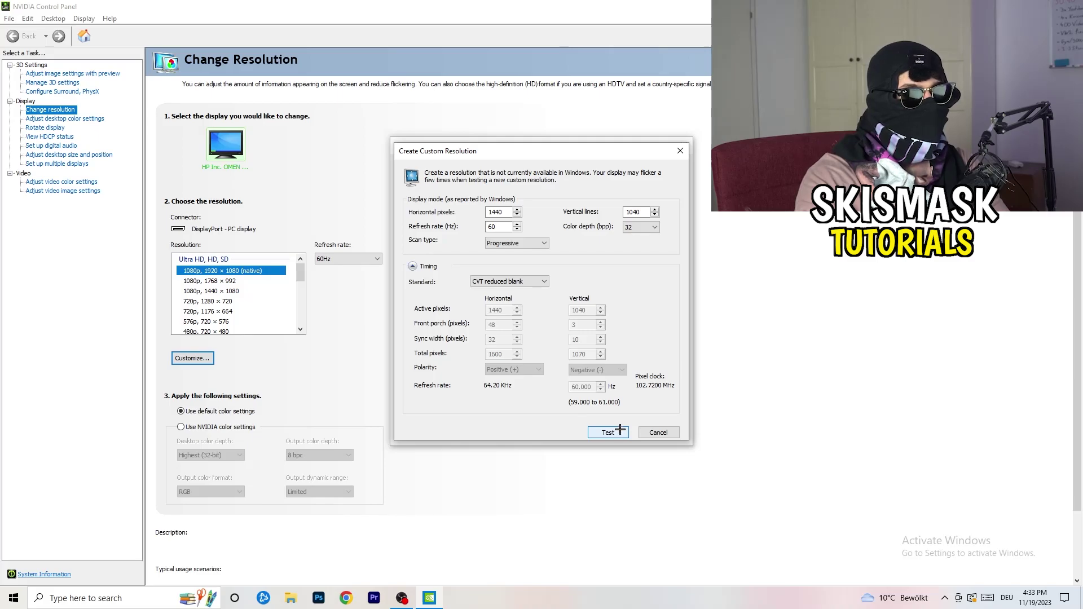
# Discard the custom resolution without testing it and close the NVIDIA Control Panel.
pyautogui.click(684, 150)
pyautogui.click(684, 142)
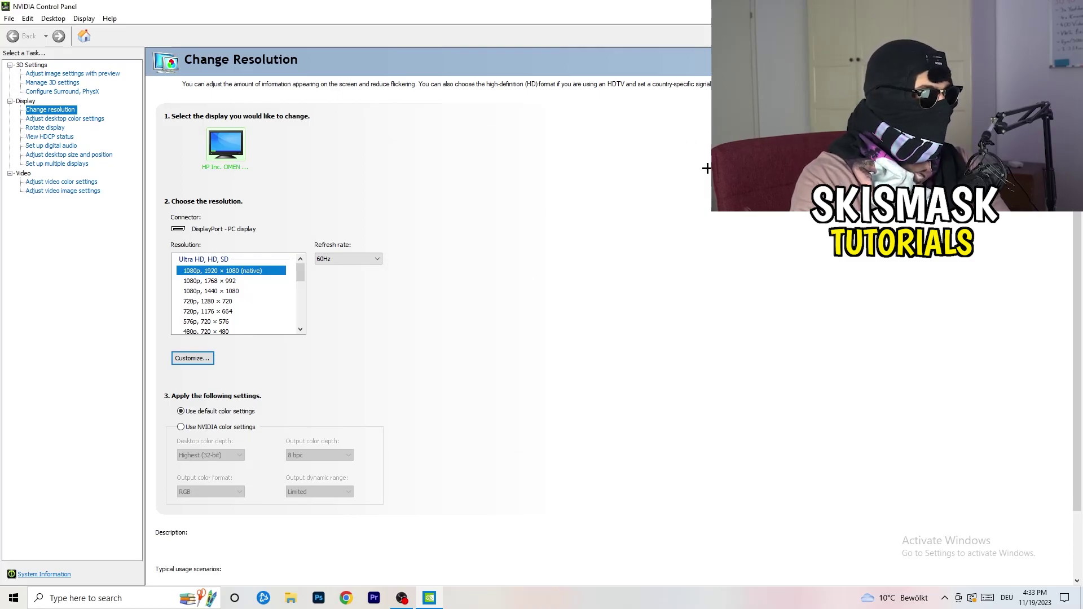
pyautogui.hotkey('alt', 'F4')
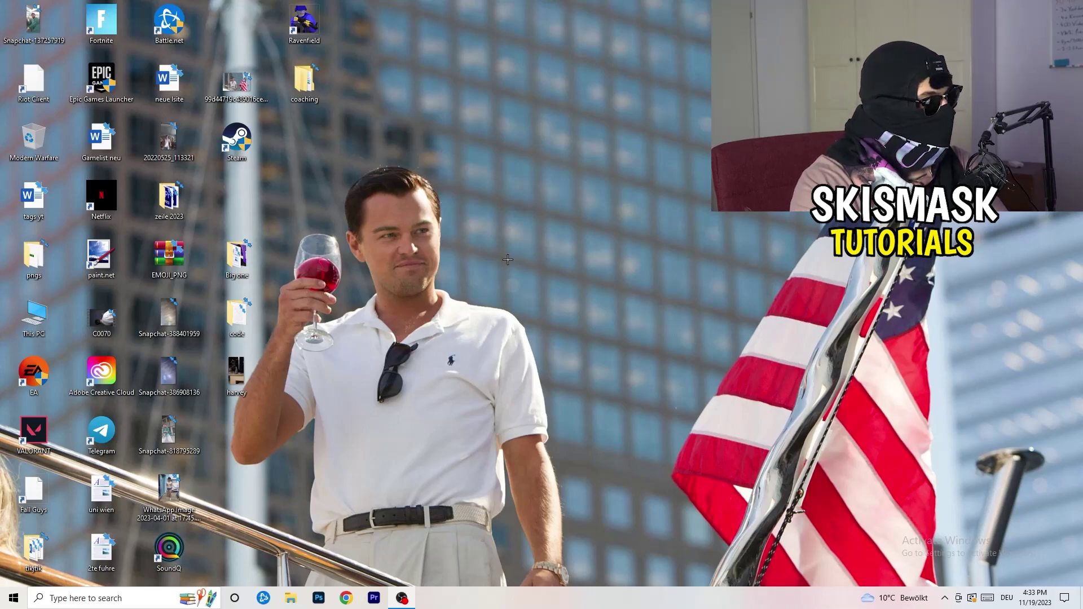
# Open the display page in Windows Settings and review the scaling choices for text, apps and other items.
pyautogui.click(14, 598)
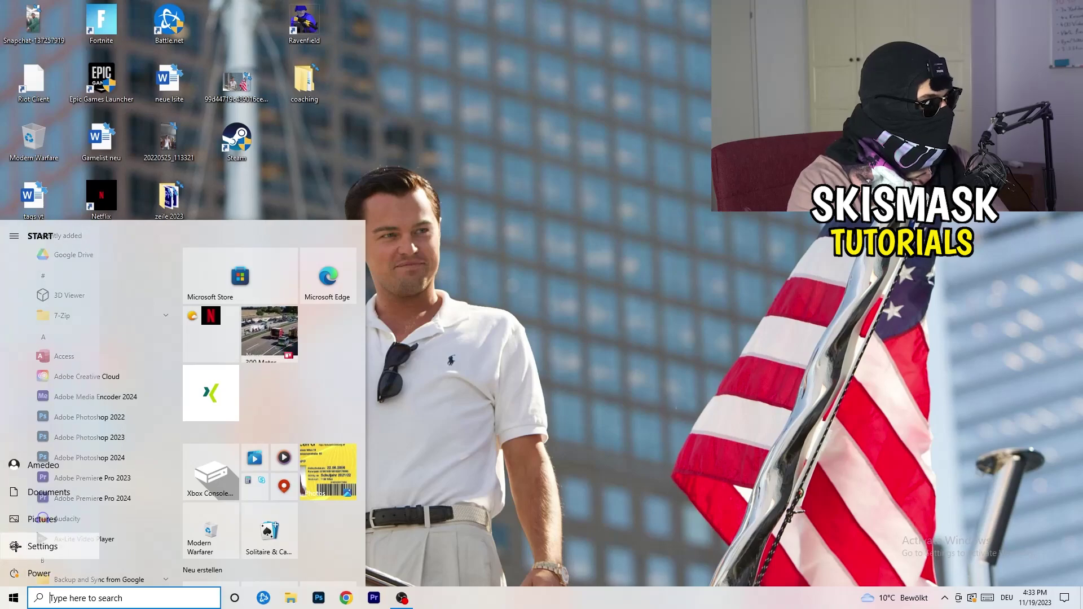
pyautogui.click(16, 546)
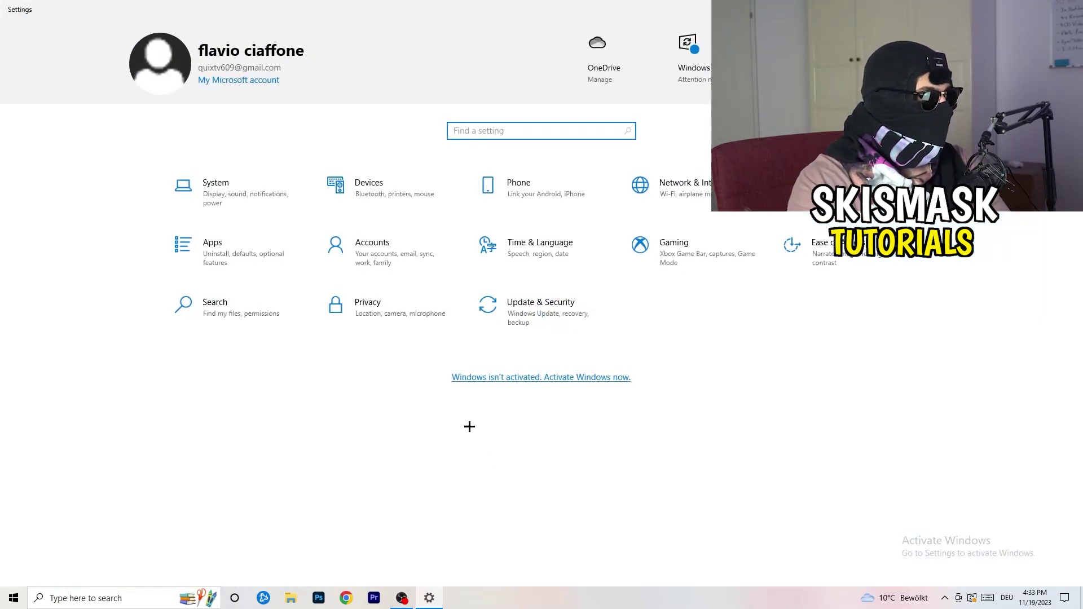
pyautogui.click(236, 204)
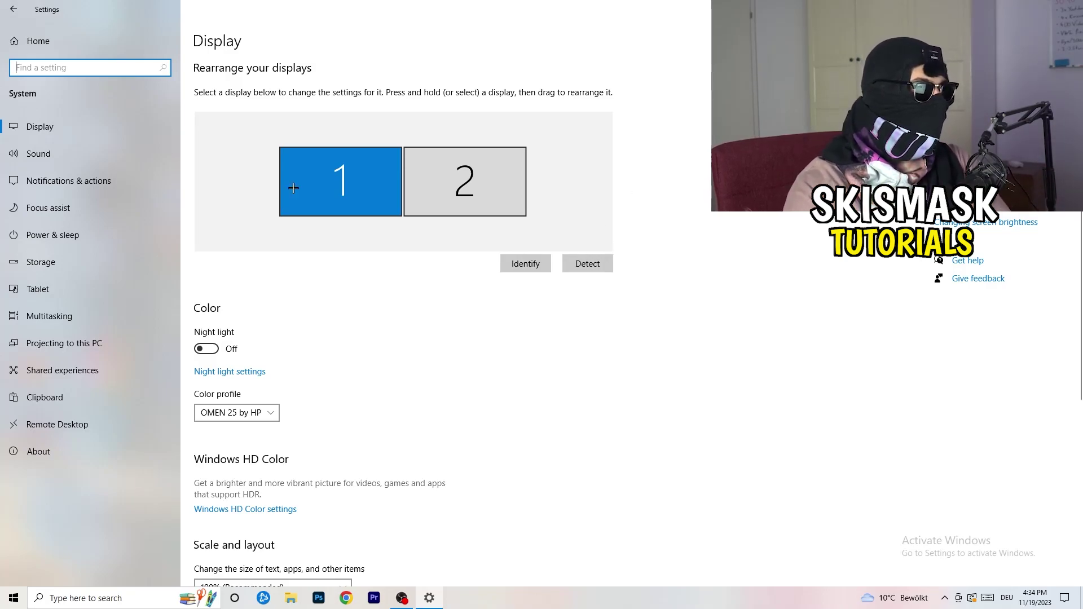
pyautogui.scroll(-5, 361, 279)
pyautogui.click(254, 147)
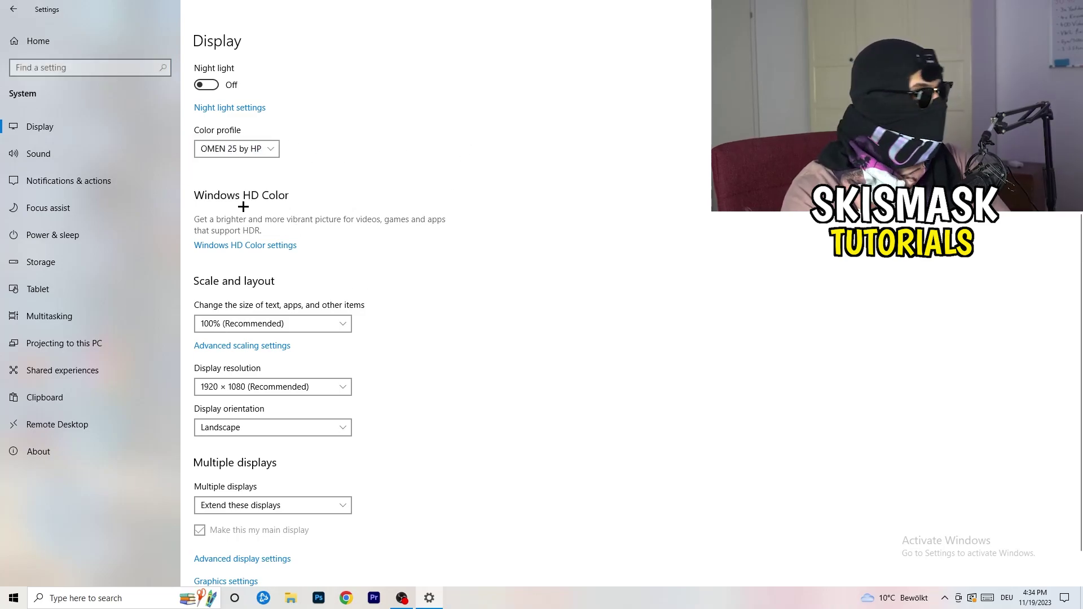
pyautogui.scroll(-1, 275, 236)
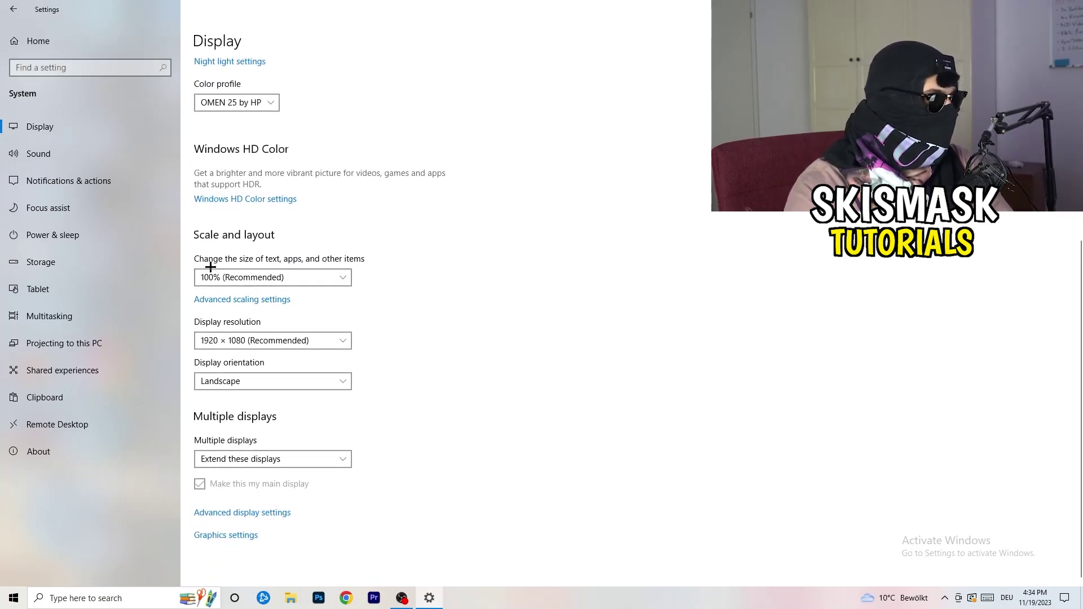
pyautogui.click(337, 274)
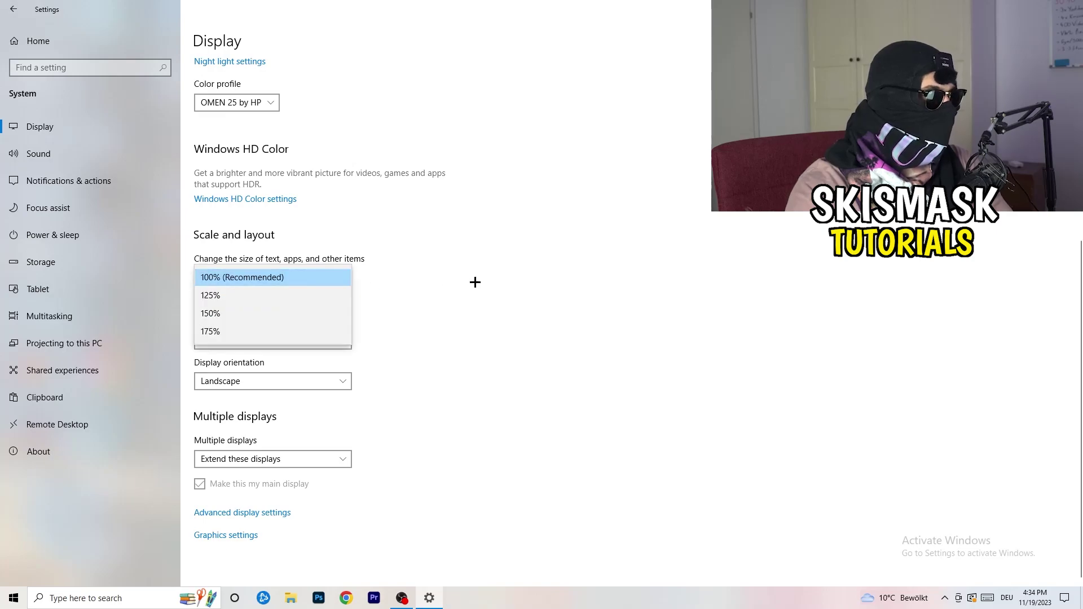
pyautogui.click(530, 265)
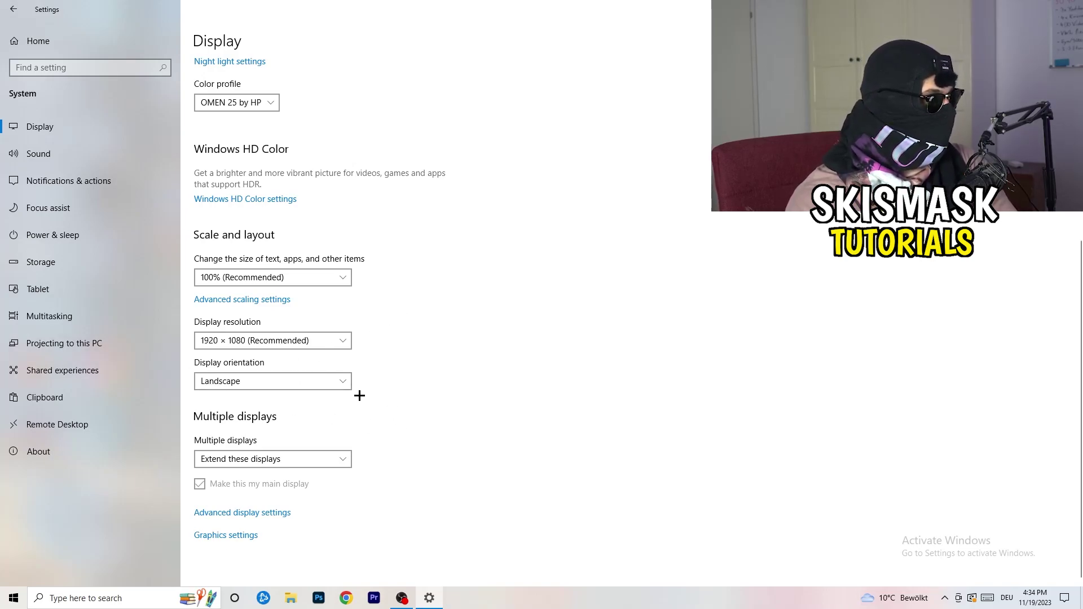
# Check the Xbox Game Bar and Game Mode pages in the gaming settings, and close Settings.
pyautogui.press('super+i')
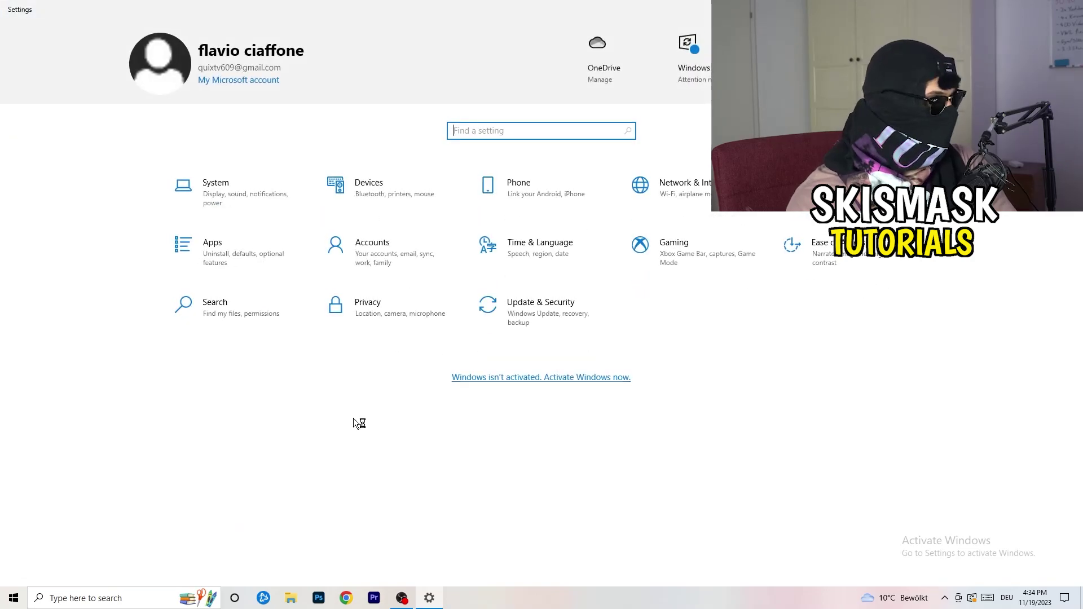
pyautogui.click(717, 260)
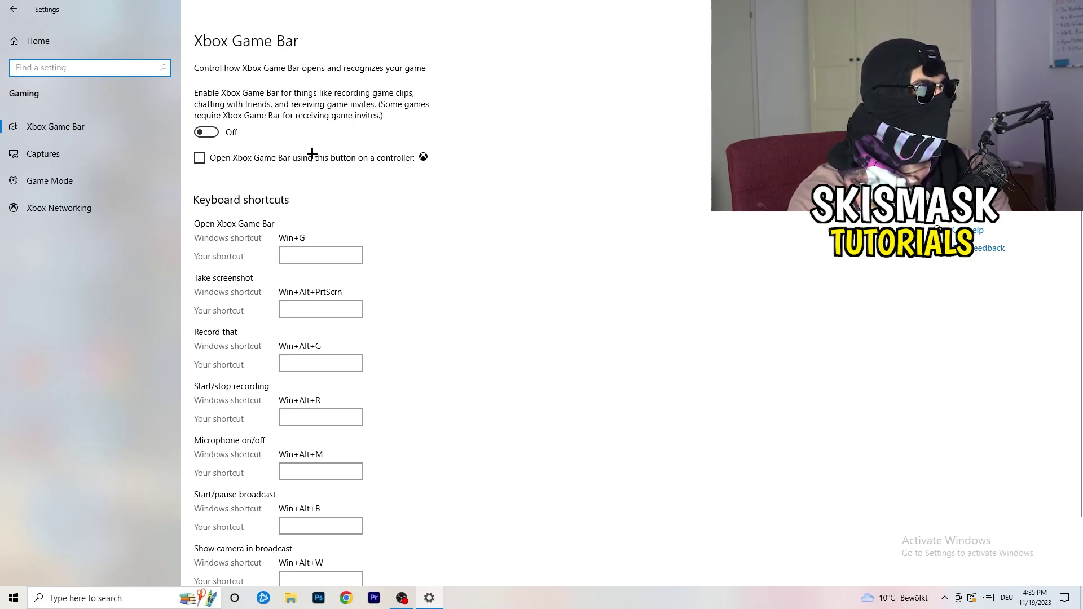
pyautogui.click(65, 180)
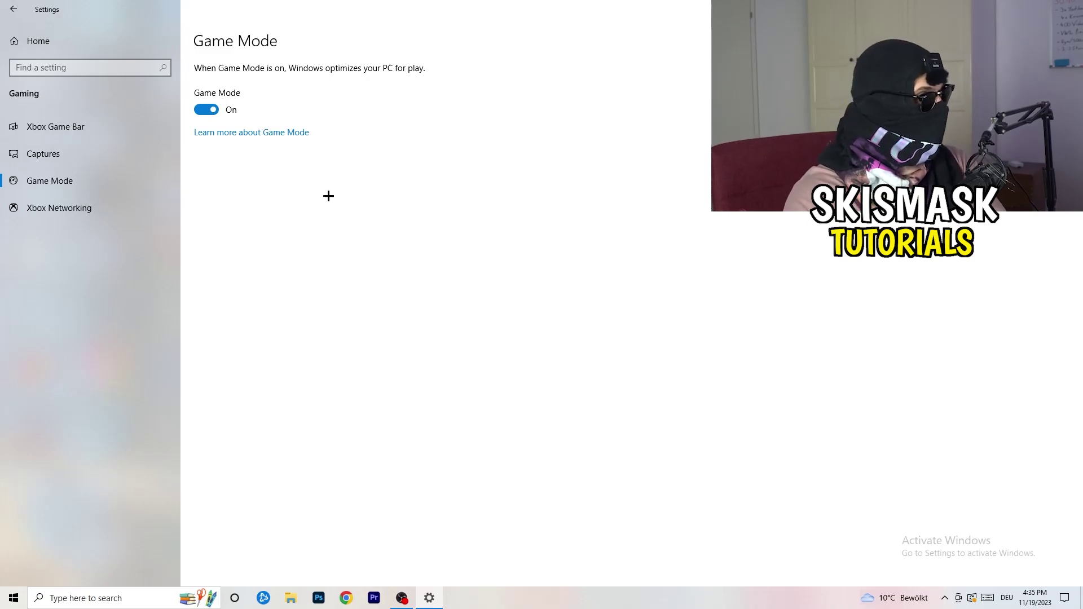
pyautogui.hotkey('alt', 'F4')
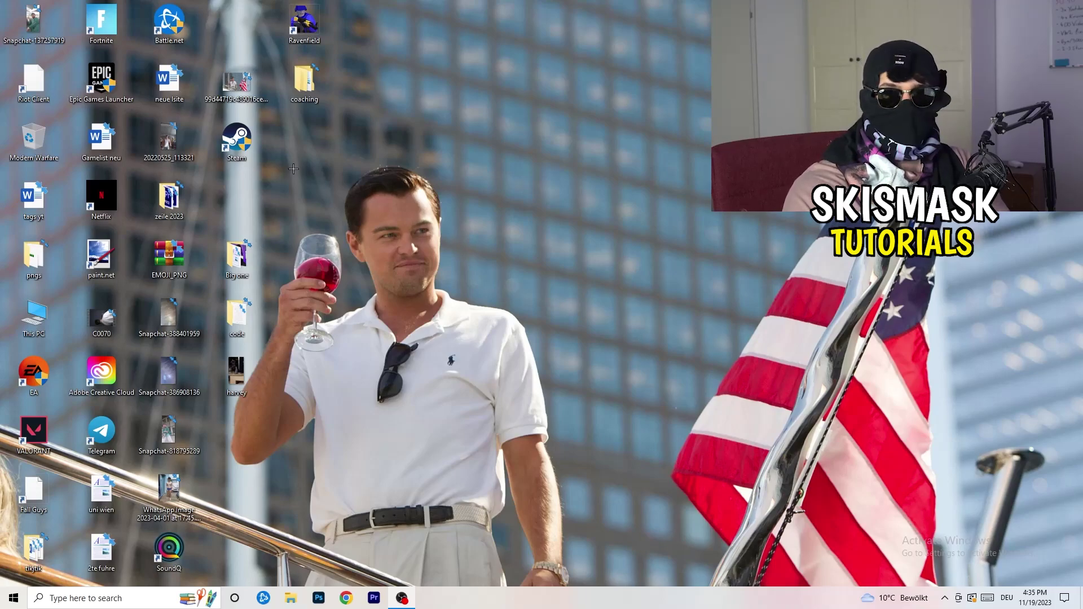
# Move the Steam shortcut to an empty desktop area, review its compatibility settings and Windows version choices, and accept its properties.
pyautogui.moveTo(240, 145); pyautogui.dragTo(579, 226)
pyautogui.rightClick(580, 198)
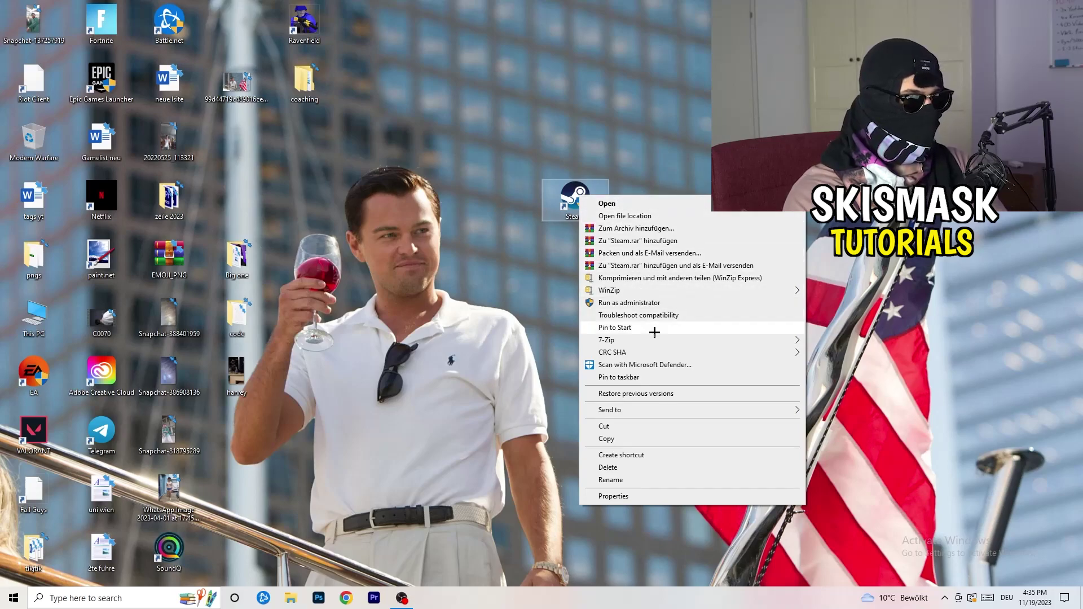
pyautogui.click(651, 497)
pyautogui.moveTo(638, 207); pyautogui.dragTo(464, 106)
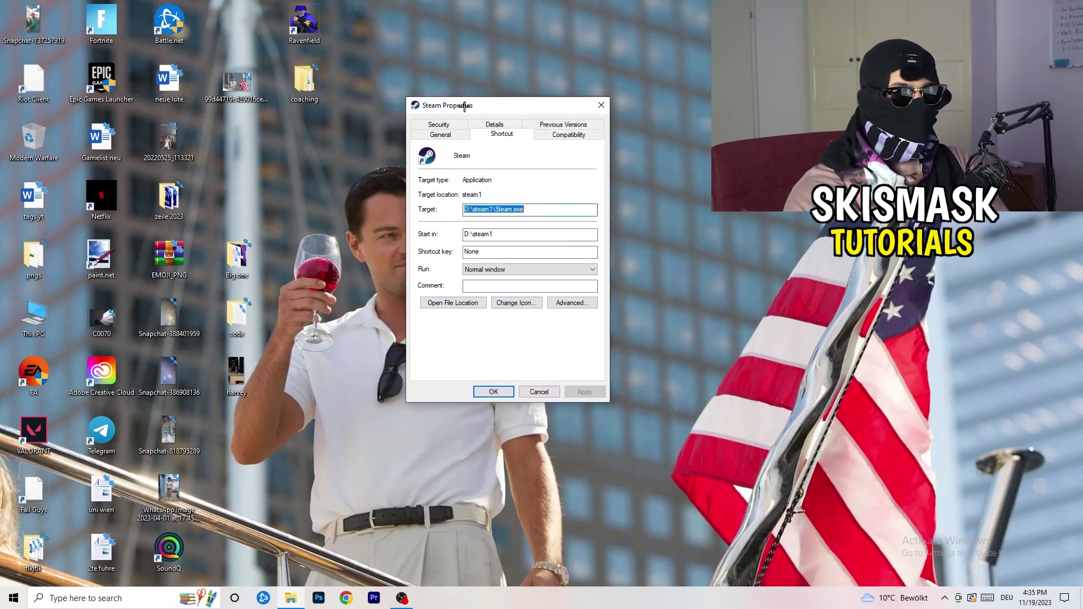
pyautogui.click(573, 136)
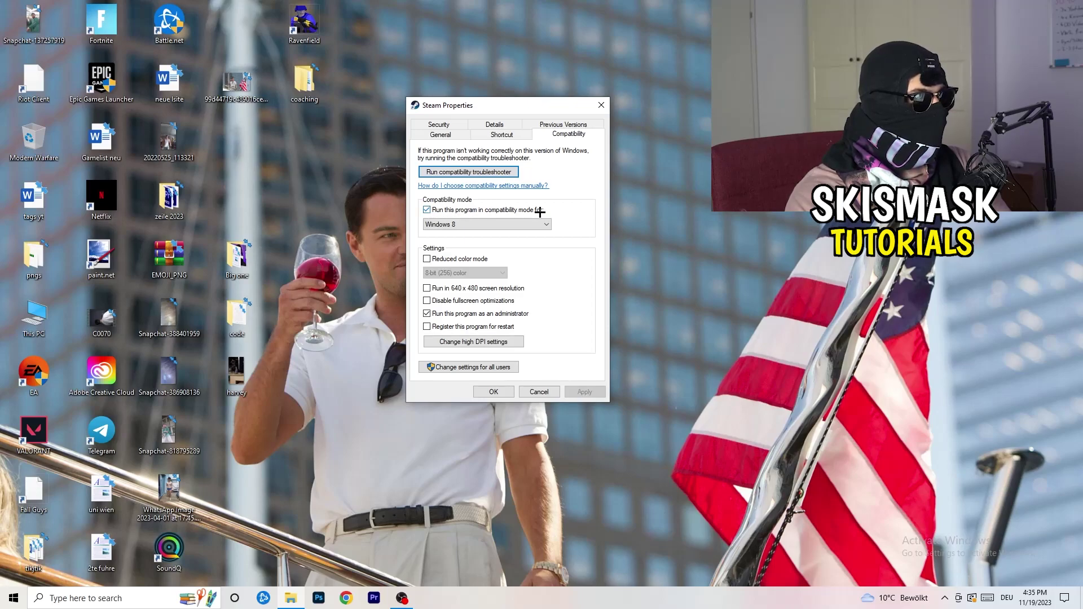
pyautogui.click(510, 223)
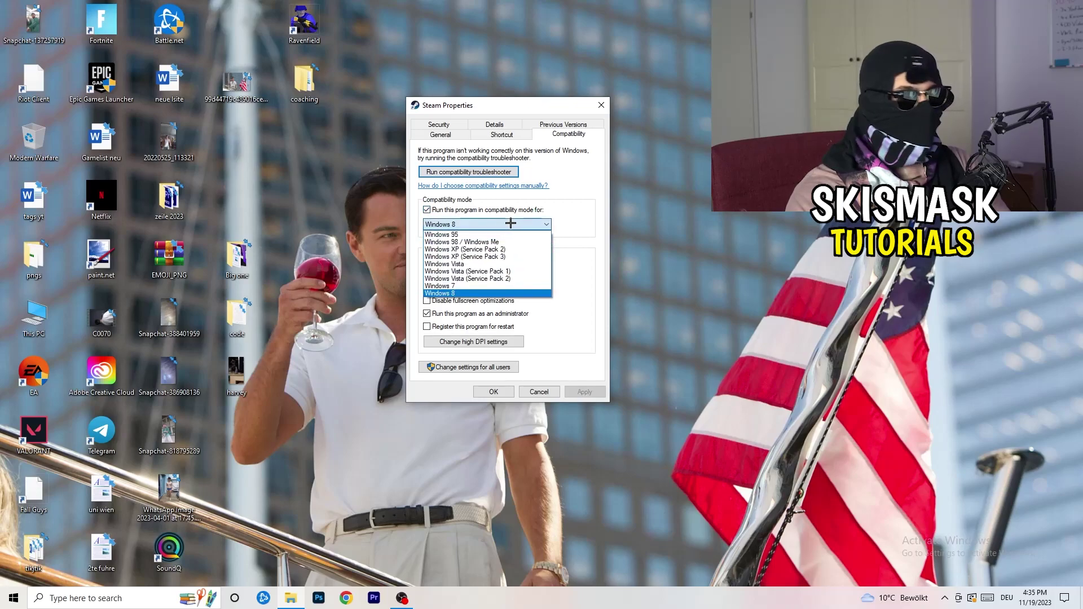
pyautogui.click(602, 216)
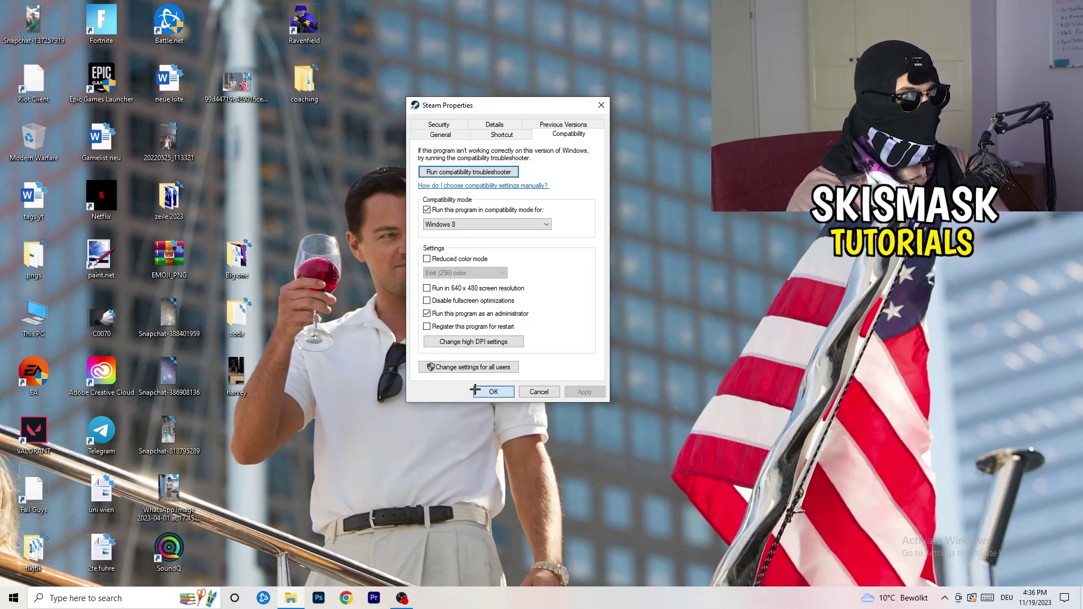
pyautogui.click(494, 392)
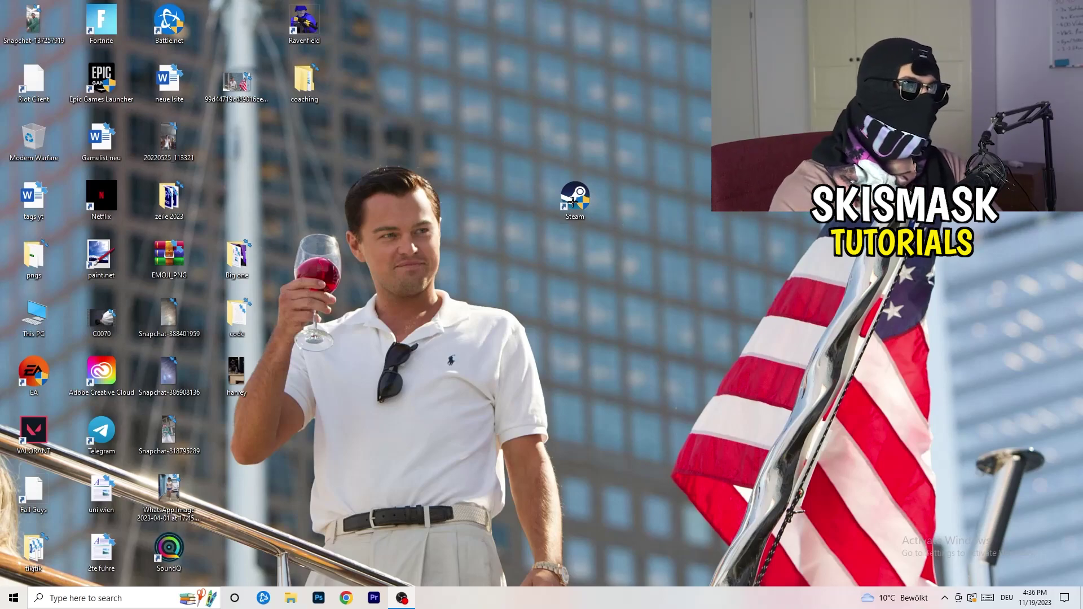
# Move the Steam shortcut back across the desktop, close to the other icons.
pyautogui.moveTo(580, 204); pyautogui.dragTo(513, 212)
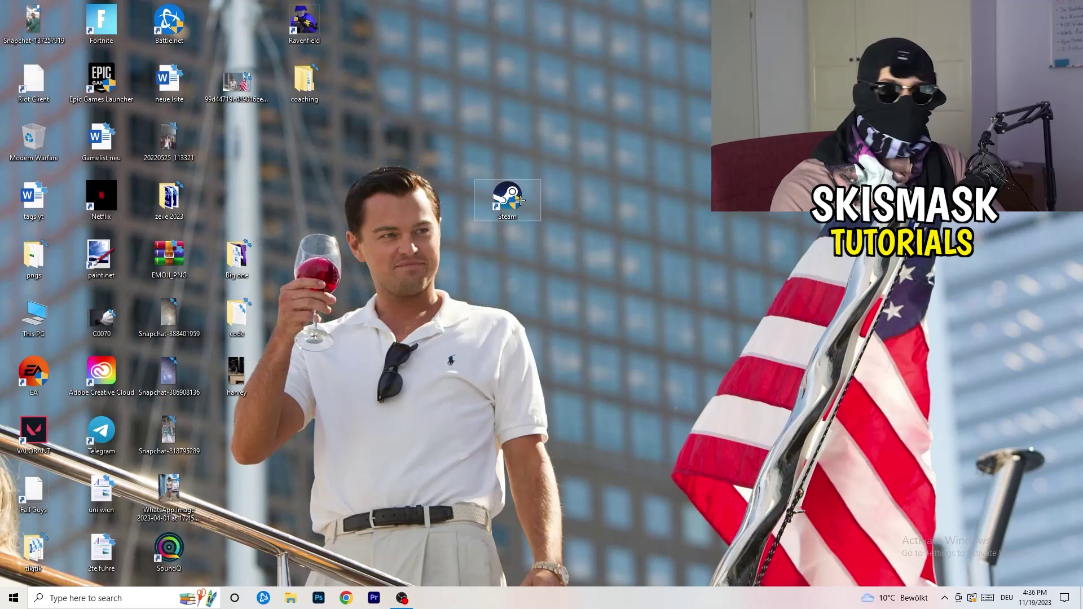
pyautogui.moveTo(519, 200); pyautogui.dragTo(390, 193)
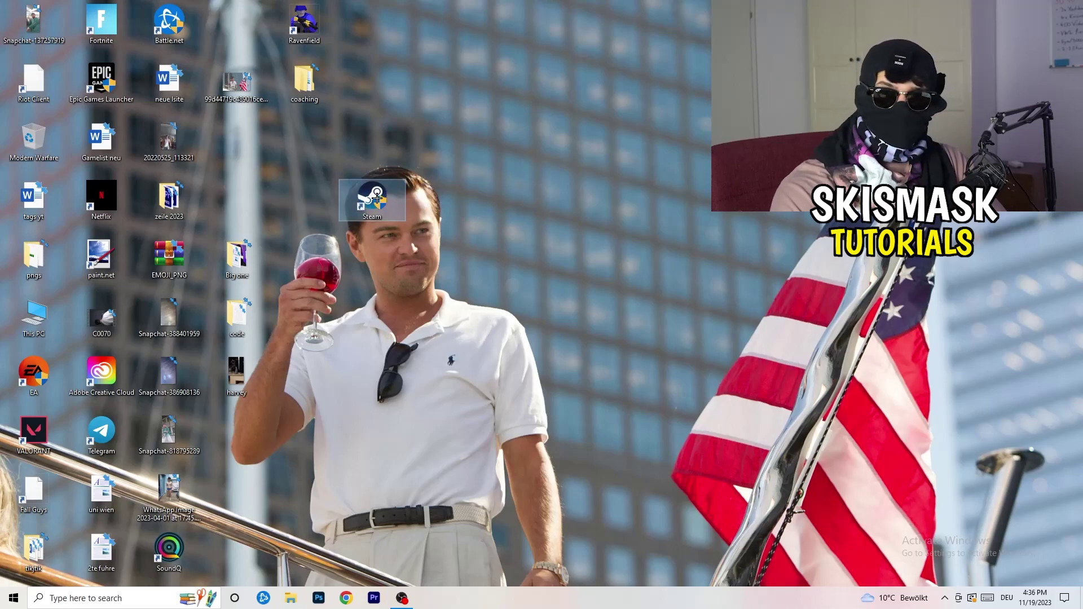
# Review the Steam shortcut's compatibility settings once more, close its properties without changes, and deselect the shortcut.
pyautogui.rightClick(374, 195)
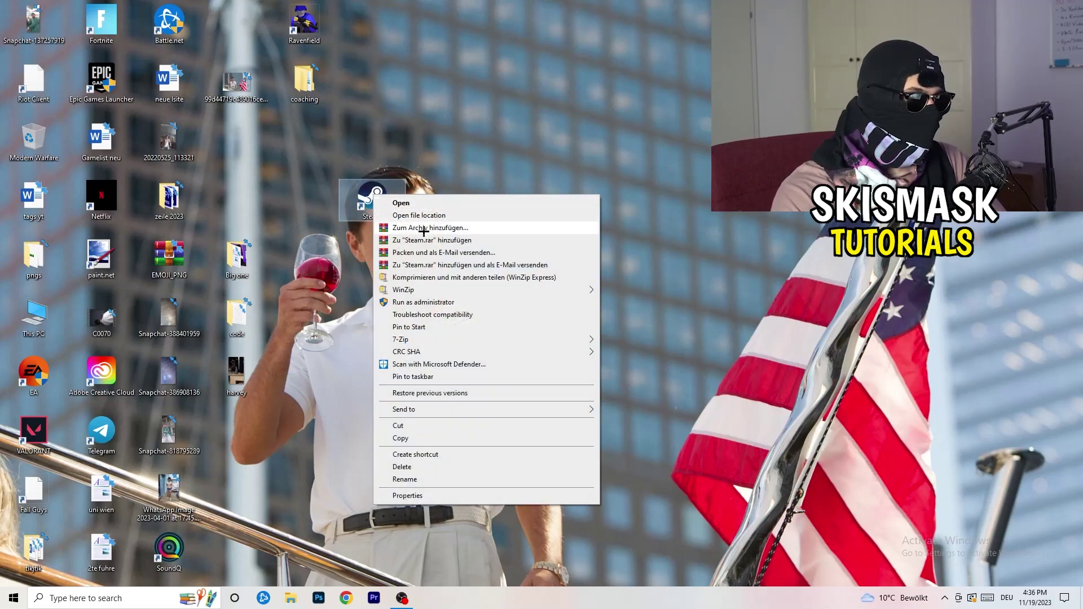
pyautogui.click(417, 495)
pyautogui.click(537, 228)
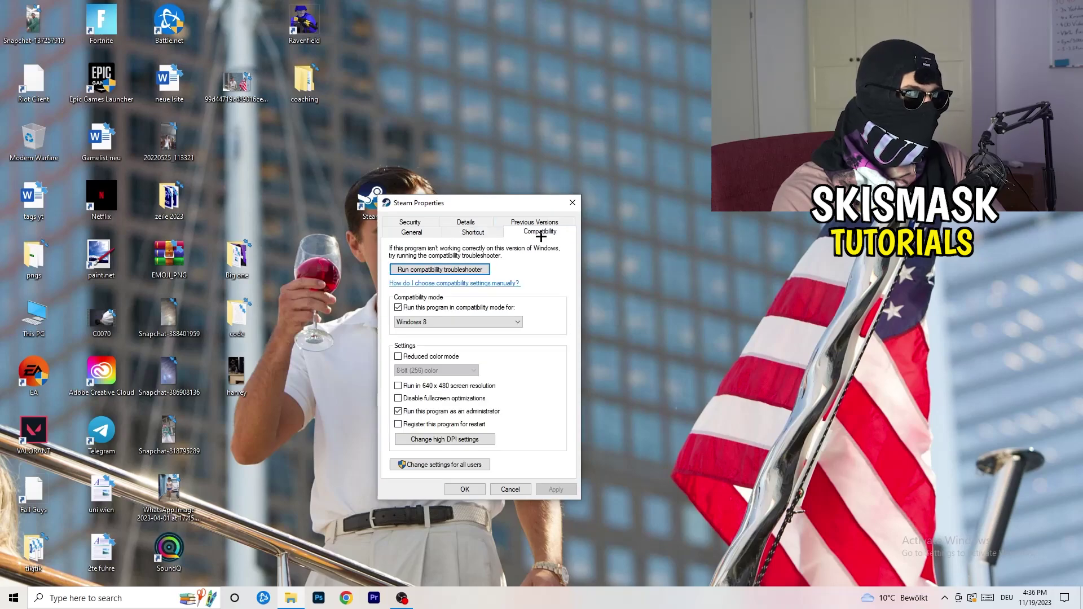
pyautogui.click(572, 202)
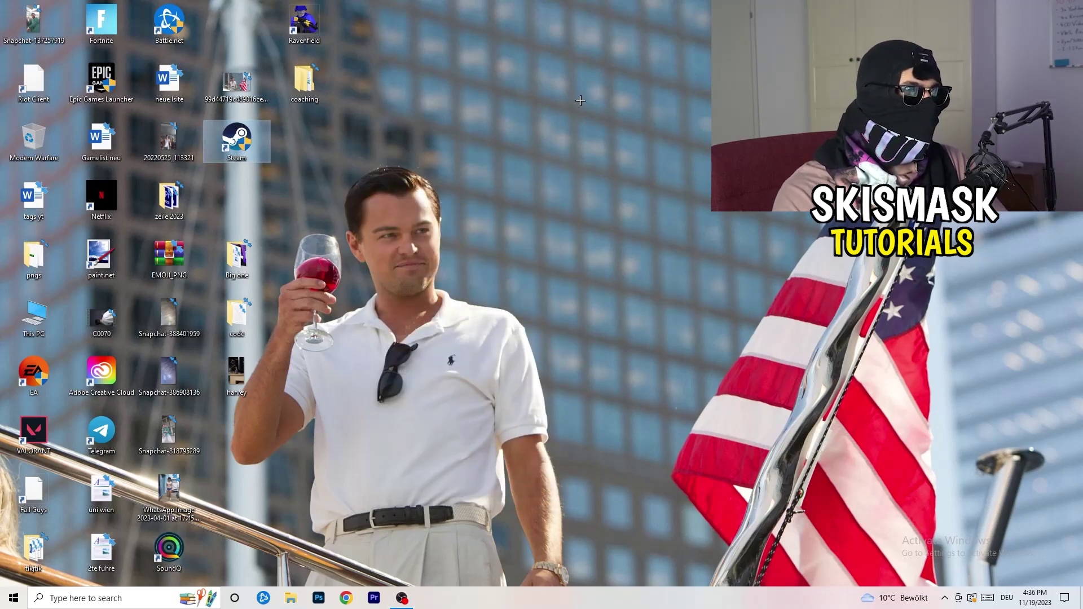
pyautogui.click(581, 100)
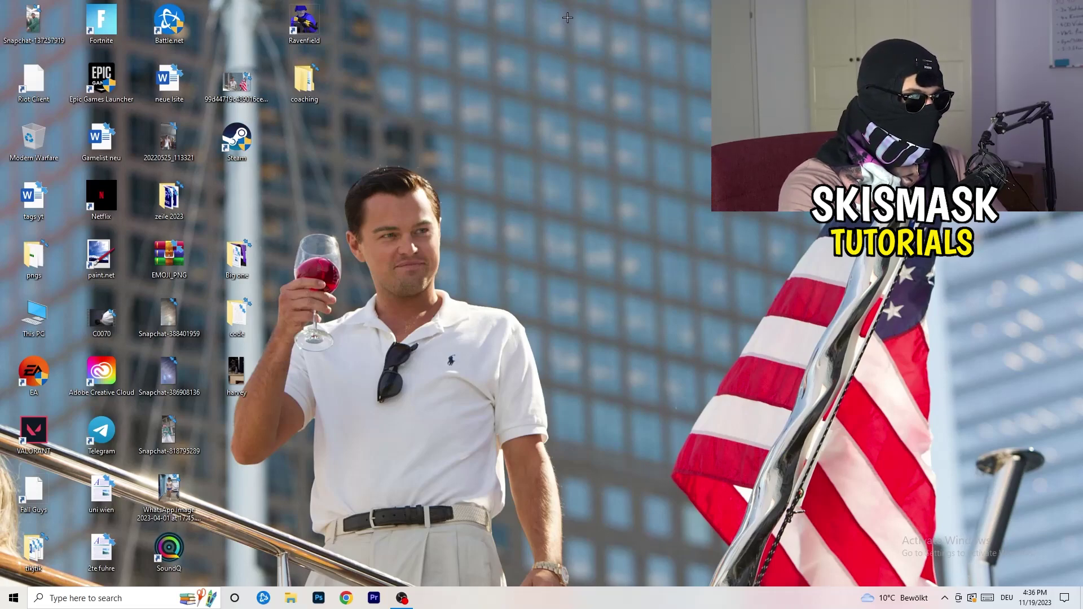
# Open Task Manager, maximize its window, and show the detailed list of running processes.
pyautogui.moveTo(544, 593)
pyautogui.mouseDown()
pyautogui.moveTo(226, 200)
pyautogui.moveTo(478, 225)
pyautogui.moveTo(451, 420)
pyautogui.moveTo(536, 602)
pyautogui.mouseUp()
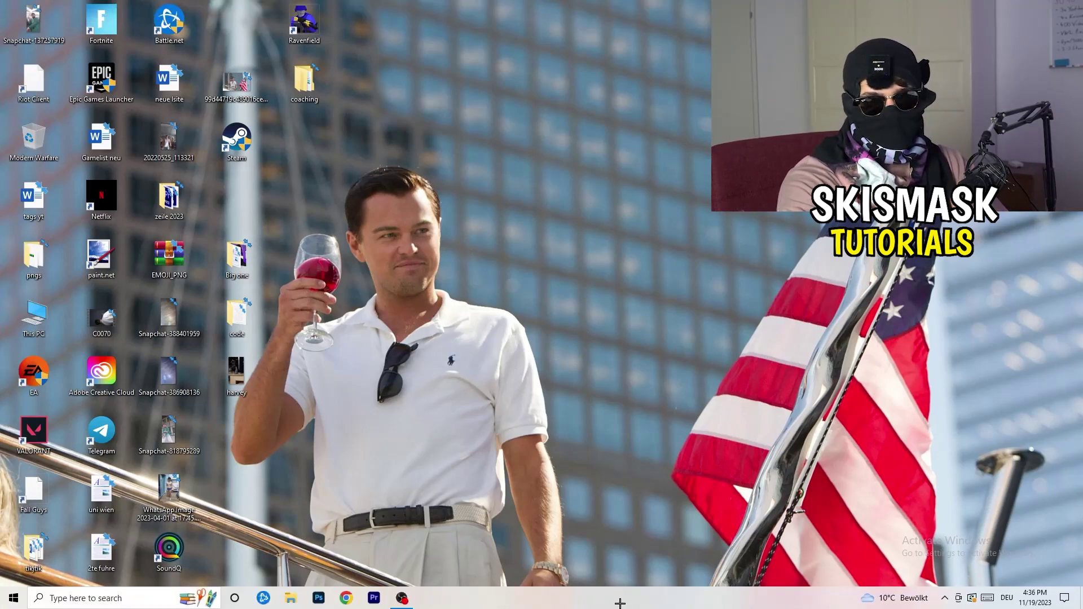
pyautogui.rightClick(577, 600)
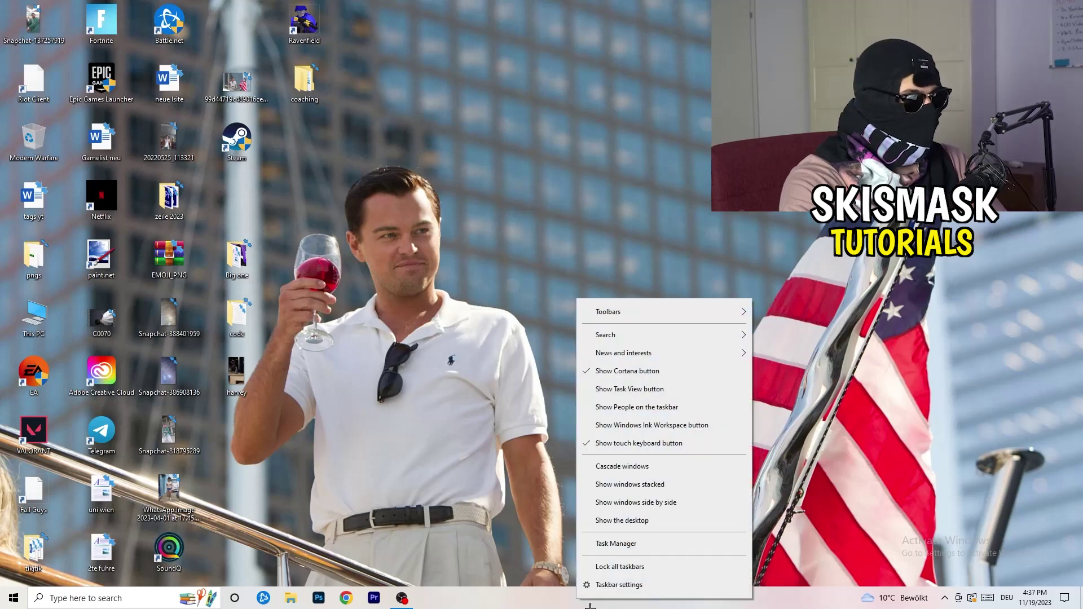
pyautogui.click(621, 544)
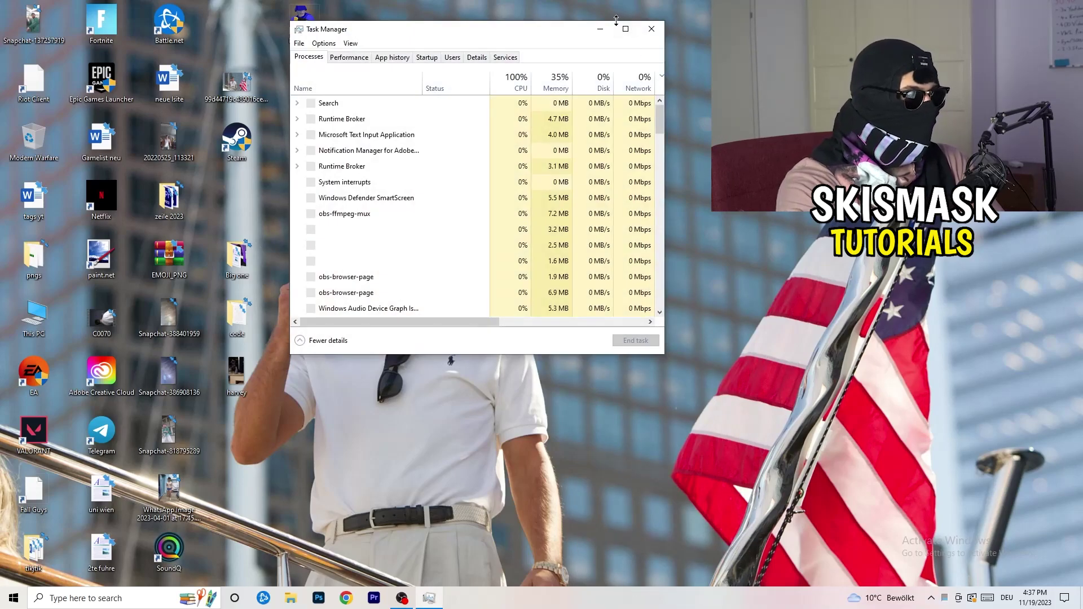
pyautogui.click(627, 25)
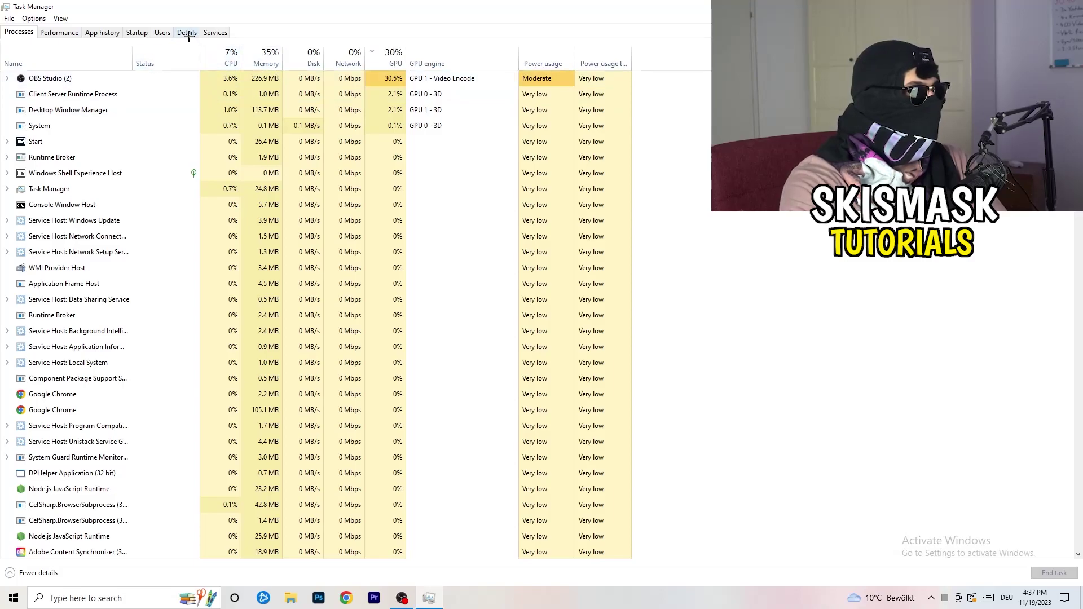
pyautogui.click(188, 33)
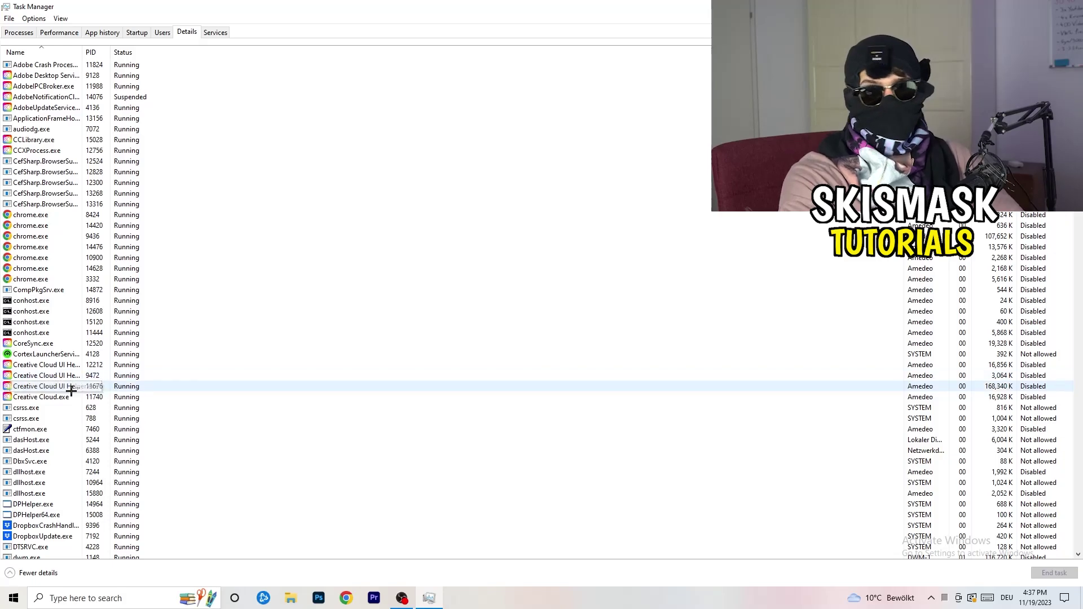
# Review the priority choices for the second Creative Cloud UI process without changing them, and close Task Manager.
pyautogui.rightClick(32, 376)
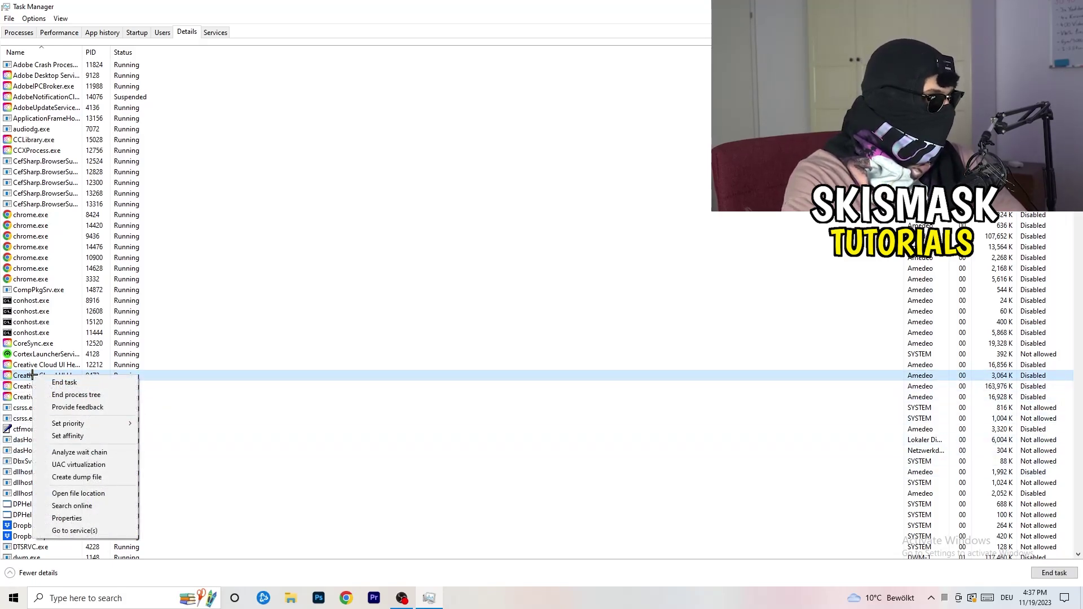
pyautogui.moveTo(134, 419)
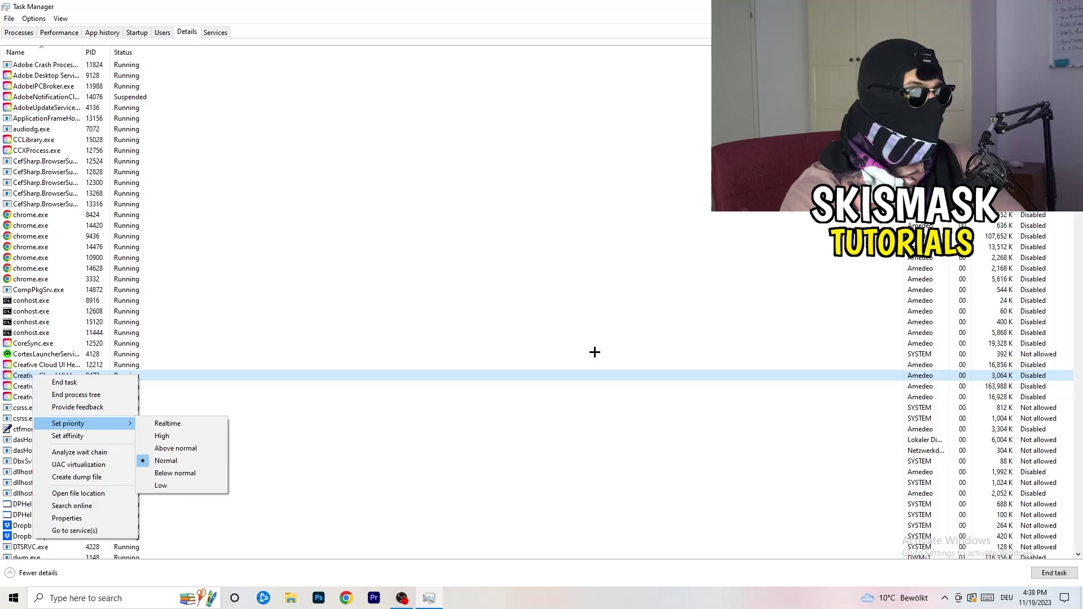
pyautogui.click(1070, 6)
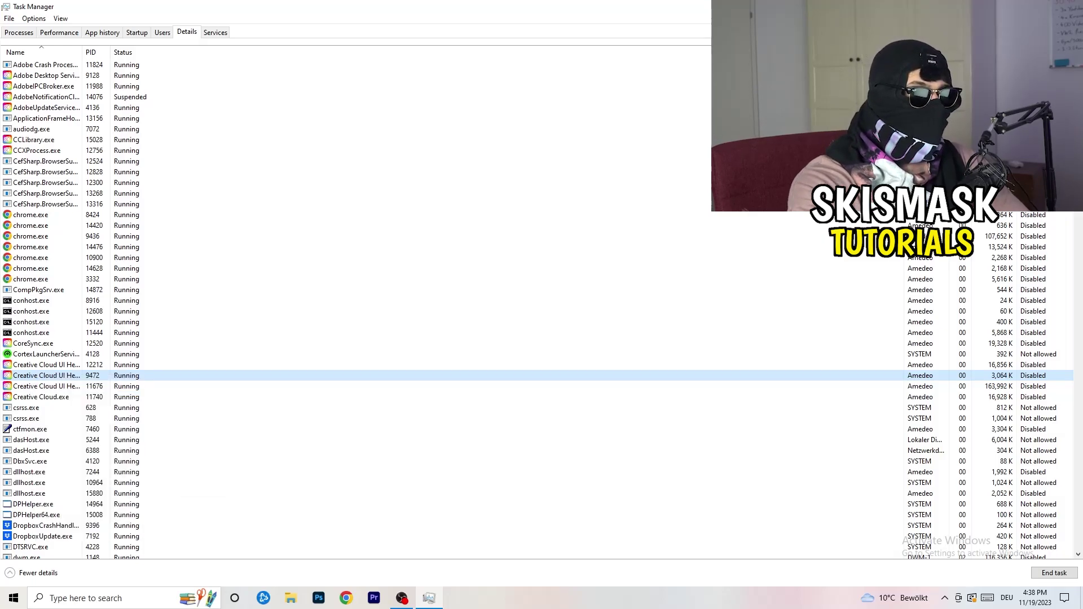
pyautogui.click(1069, 6)
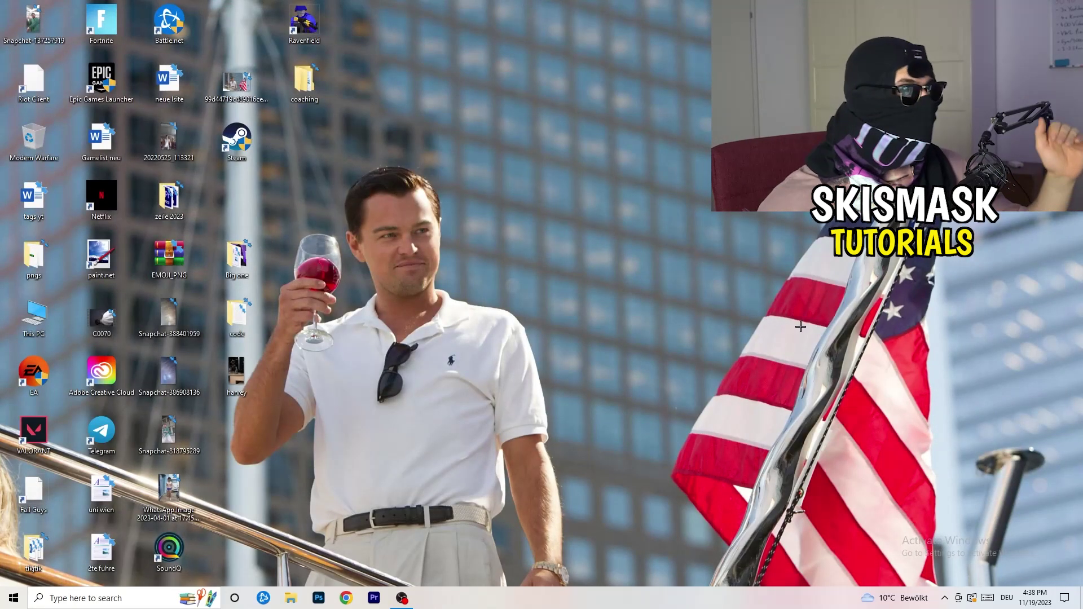